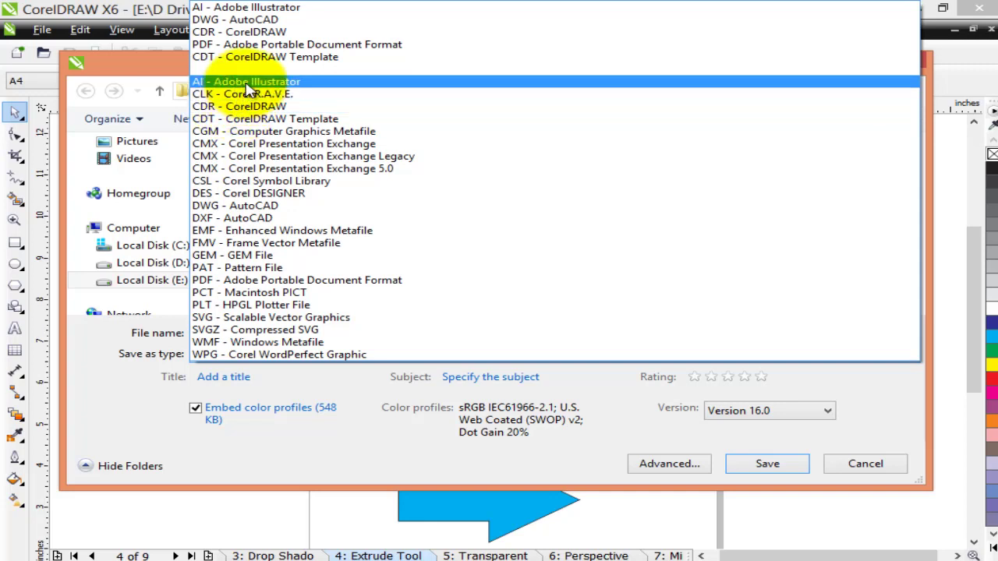
Save the drawing in AI - Adobe Illustrator format under the file name Test, without replacing the existing Illustrator file.
click(247, 84)
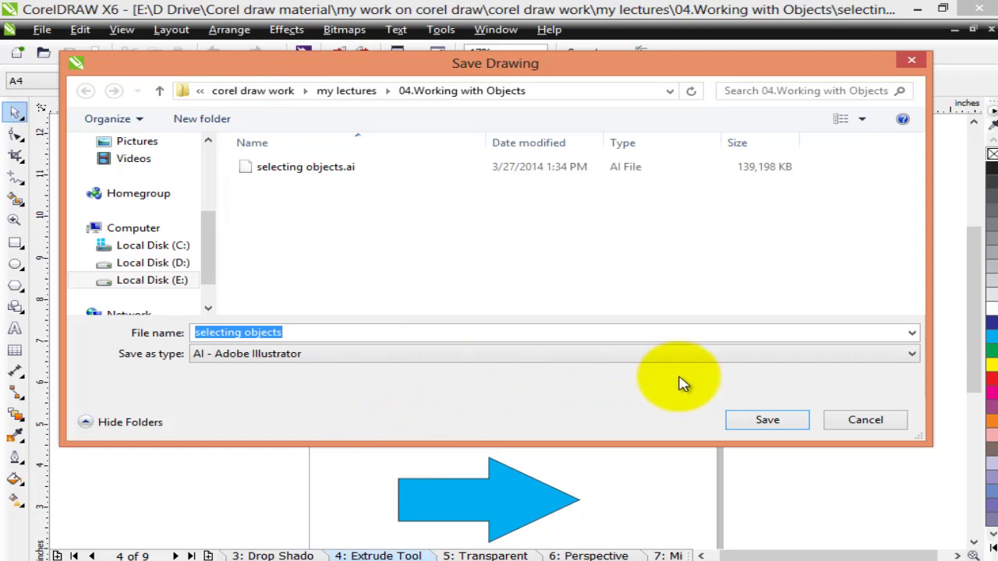
click(770, 428)
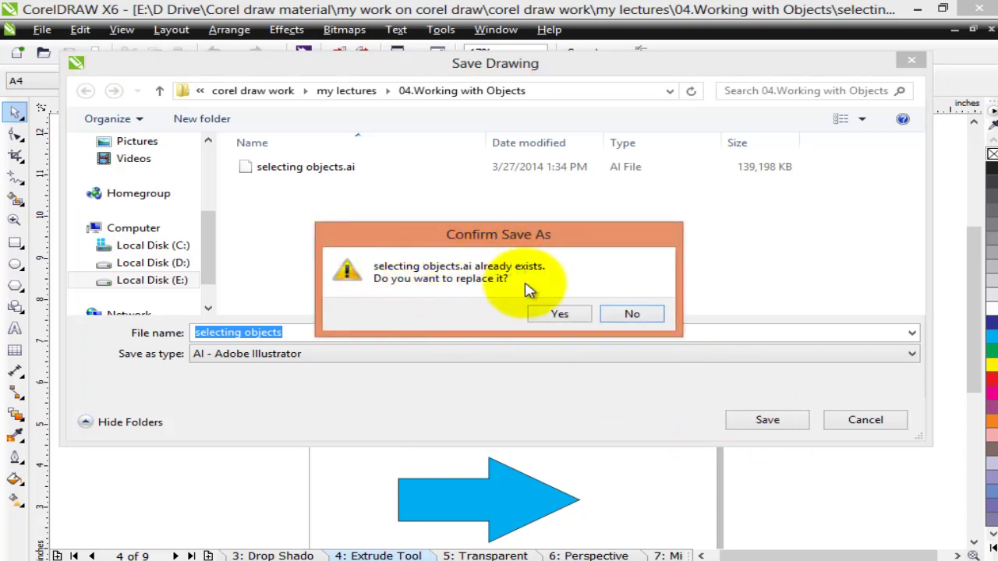
click(632, 314)
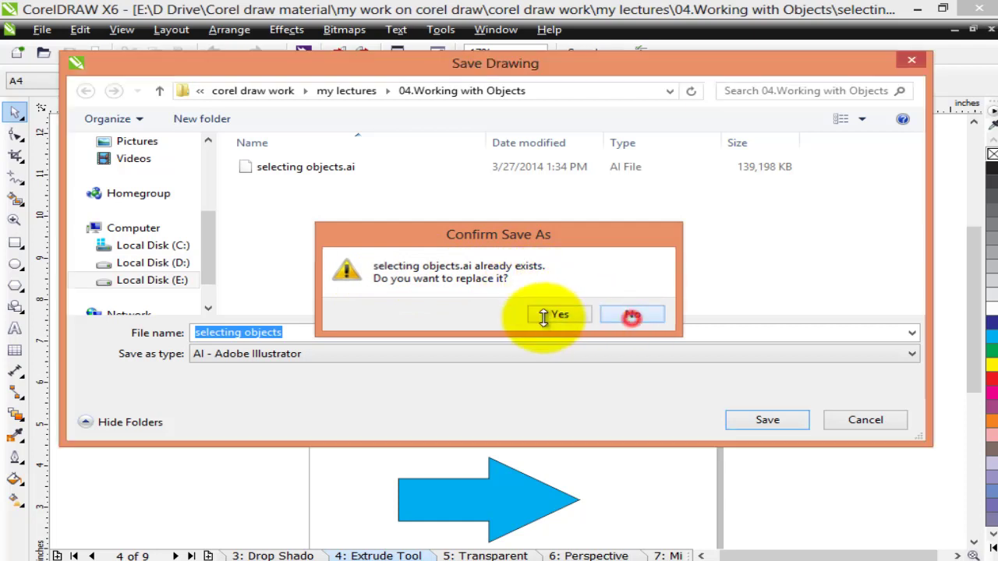
click(305, 330)
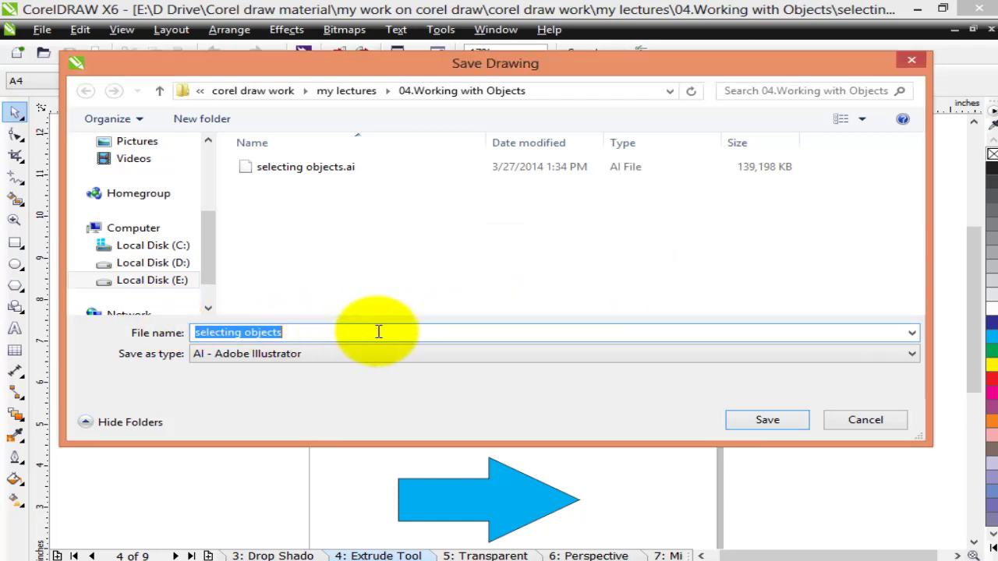
text(Test)
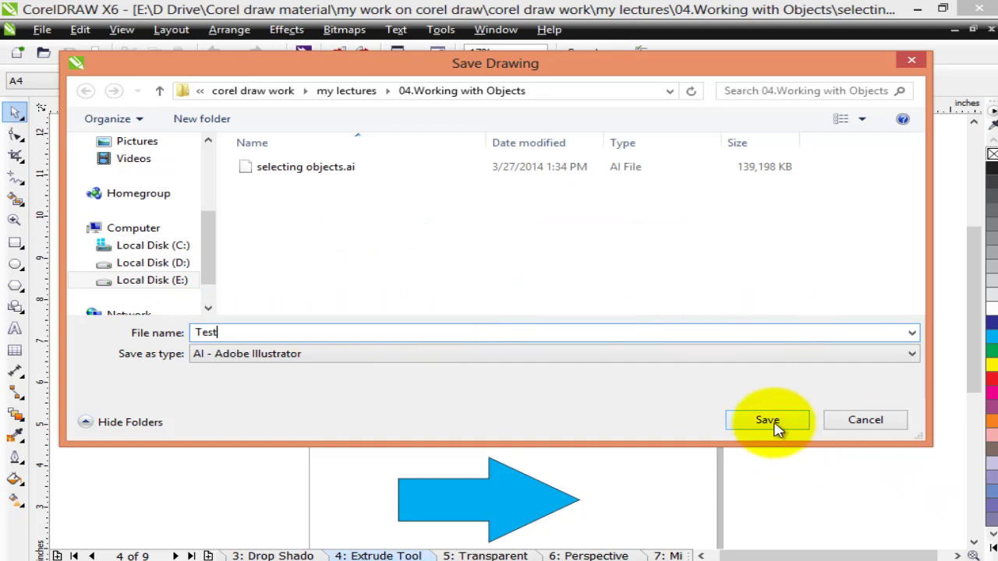
click(774, 426)
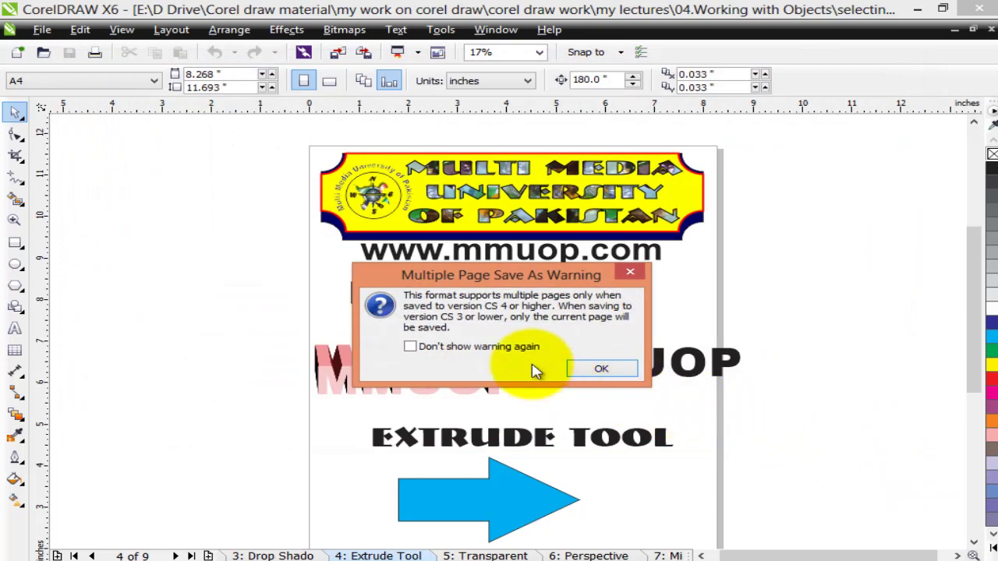
drag(486, 281, 467, 270)
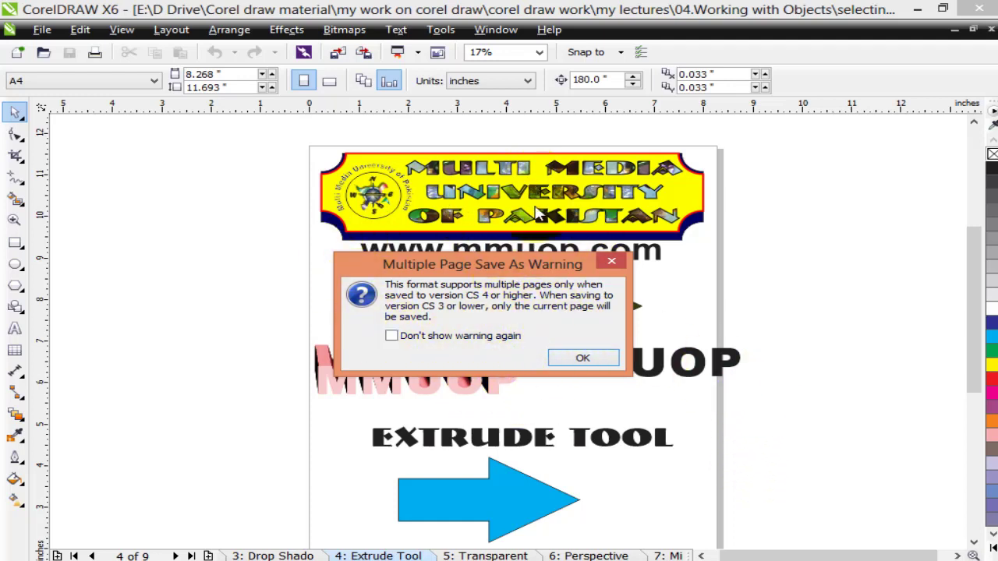
click(585, 360)
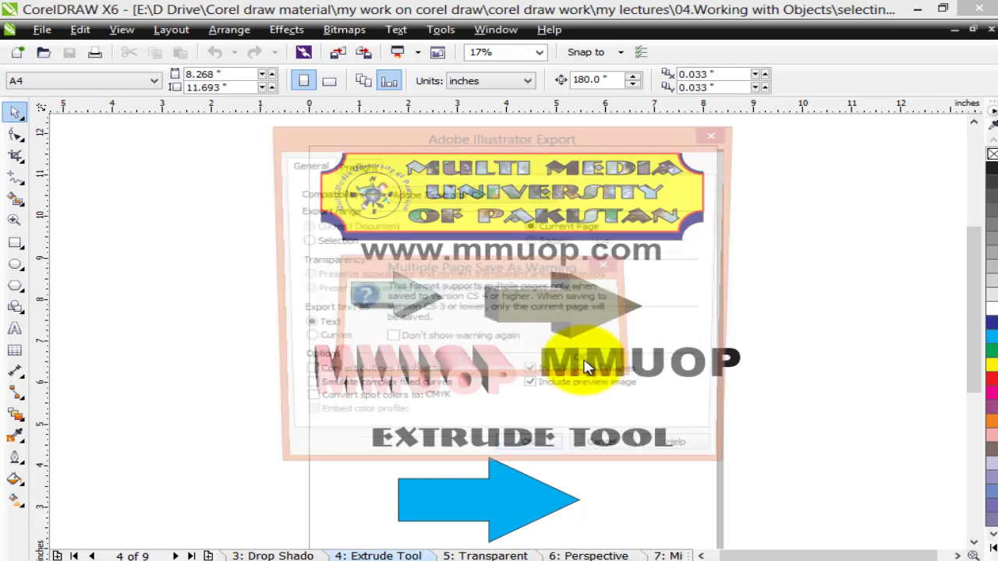
Set the Illustrator export compatibility to Adobe Illustrator CS and the export range to the current page.
drag(494, 134, 465, 141)
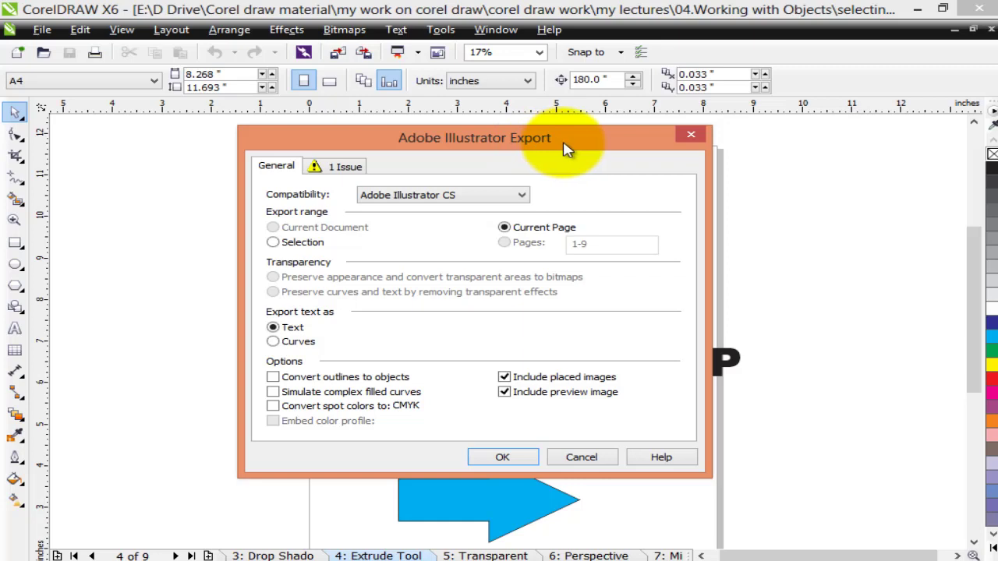
drag(581, 149, 608, 149)
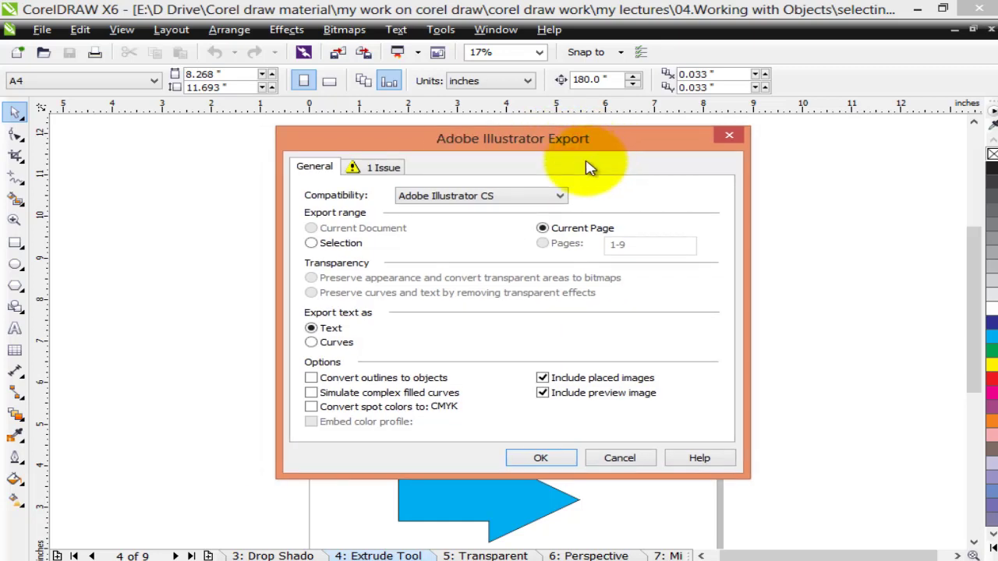
click(510, 199)
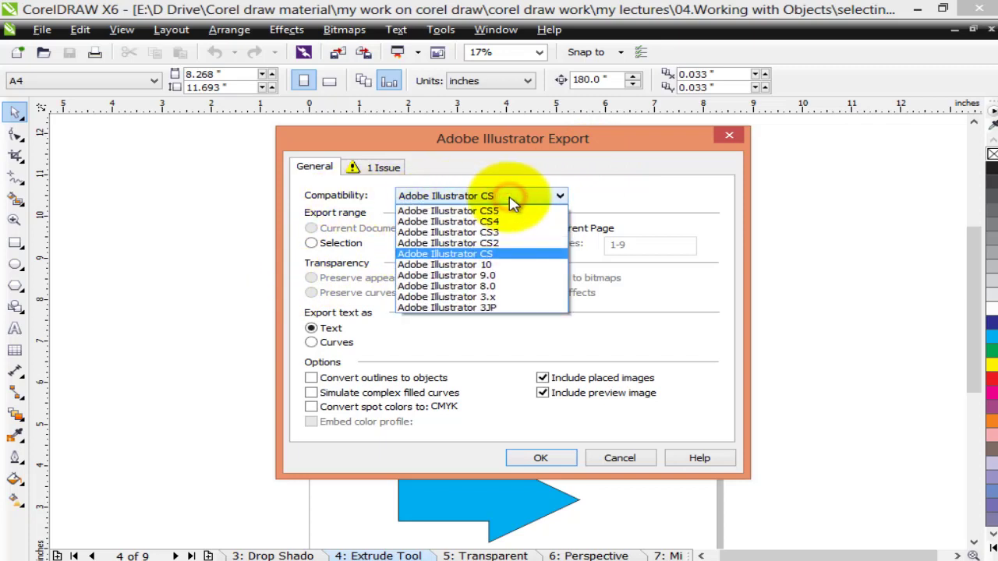
click(494, 255)
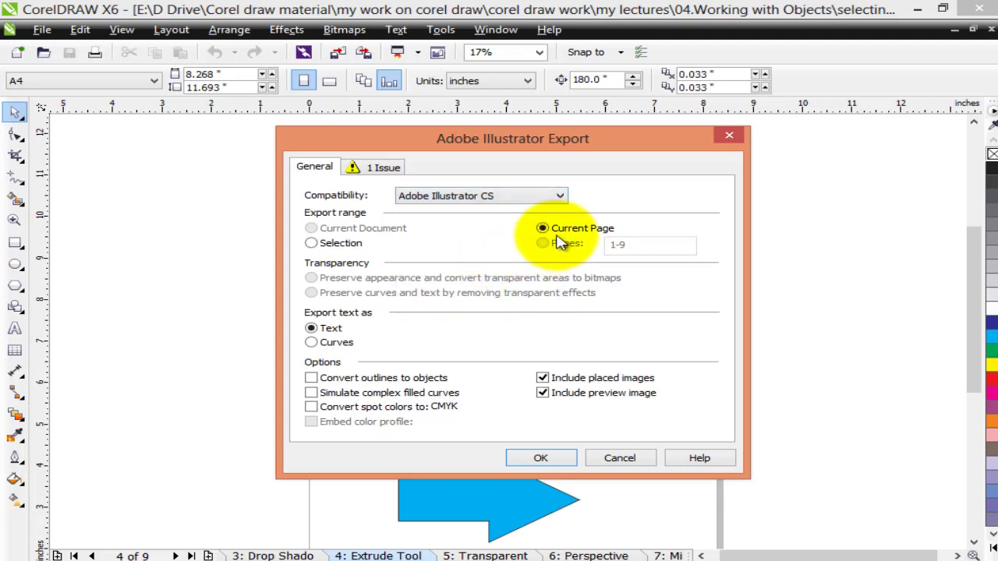
click(312, 243)
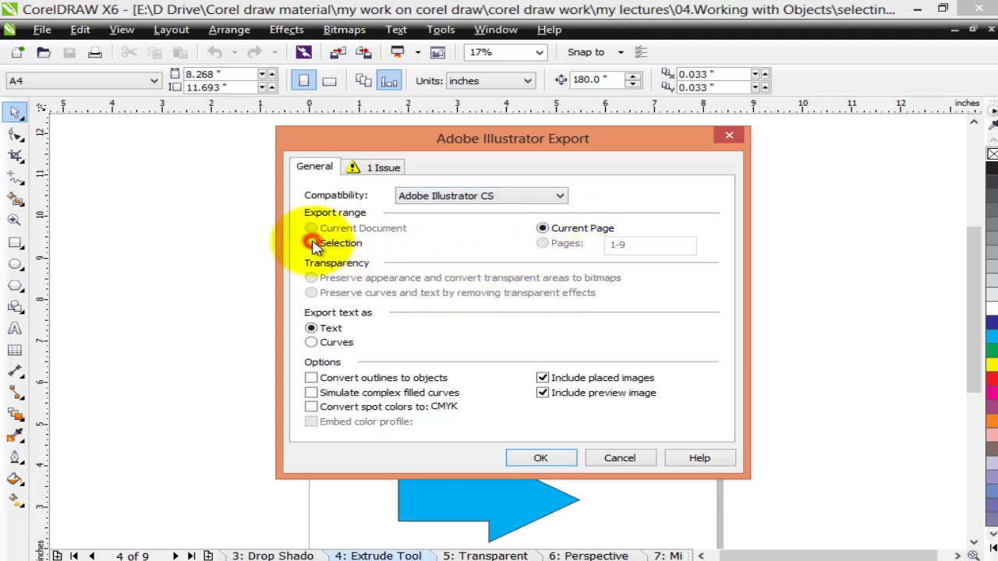
click(543, 229)
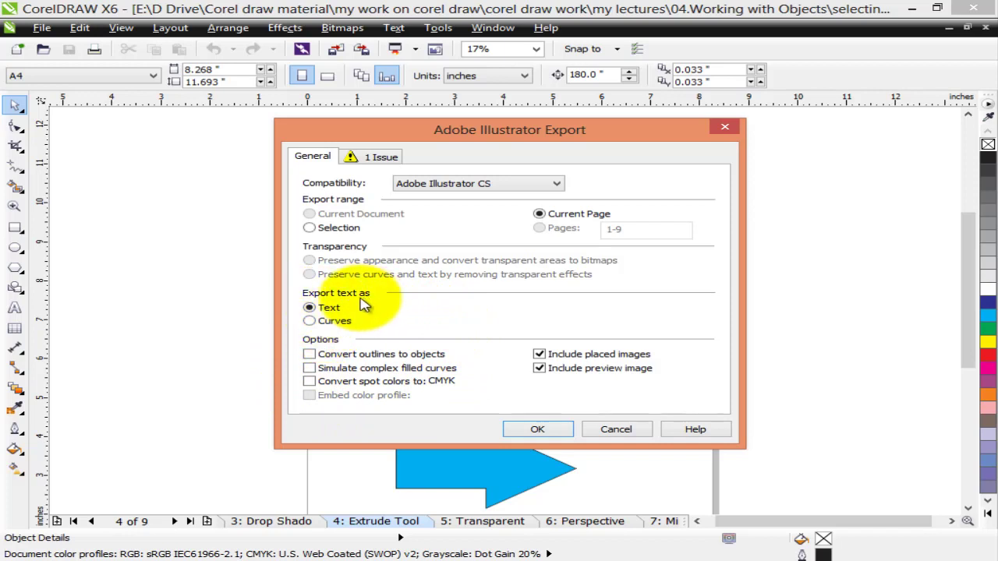
Set the Illustrator export to convert text to curves.
click(315, 324)
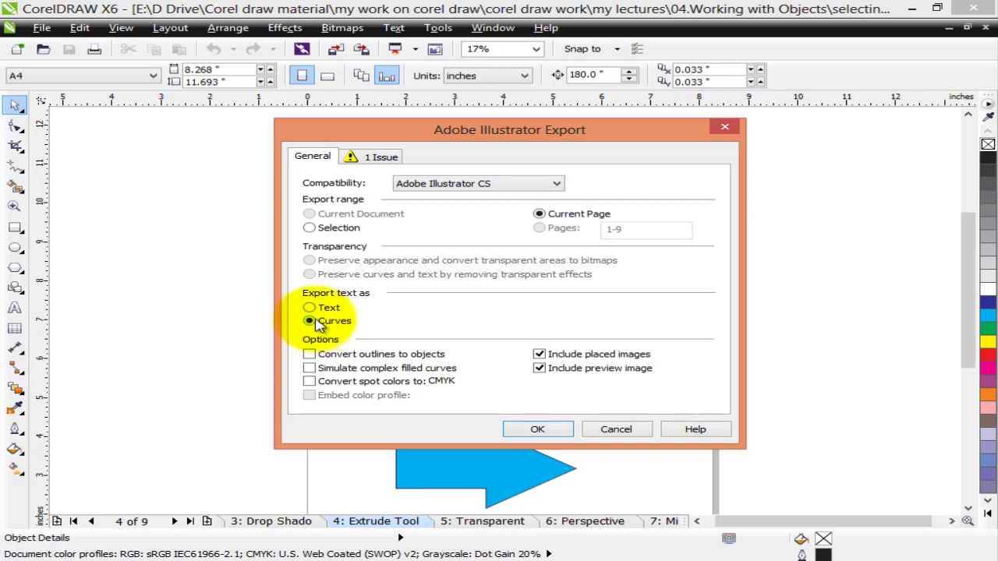
click(309, 308)
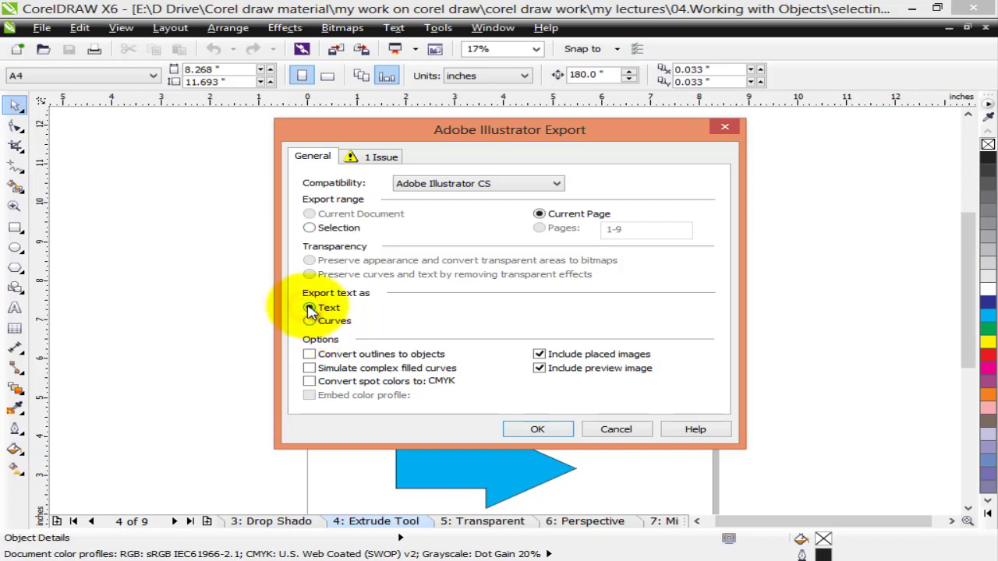
click(309, 321)
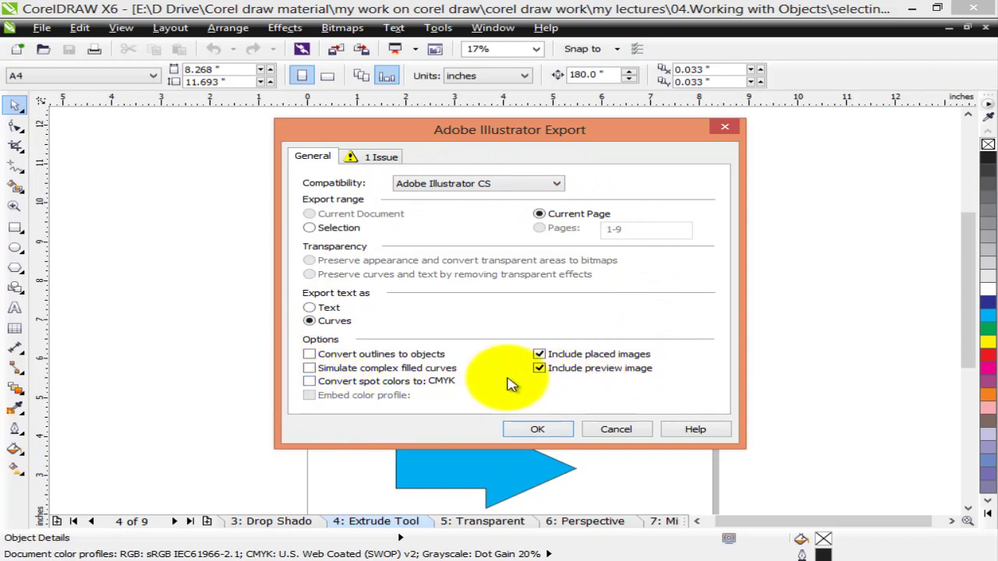
Review the details of the reported preflight issue and confirm the Illustrator export.
click(384, 160)
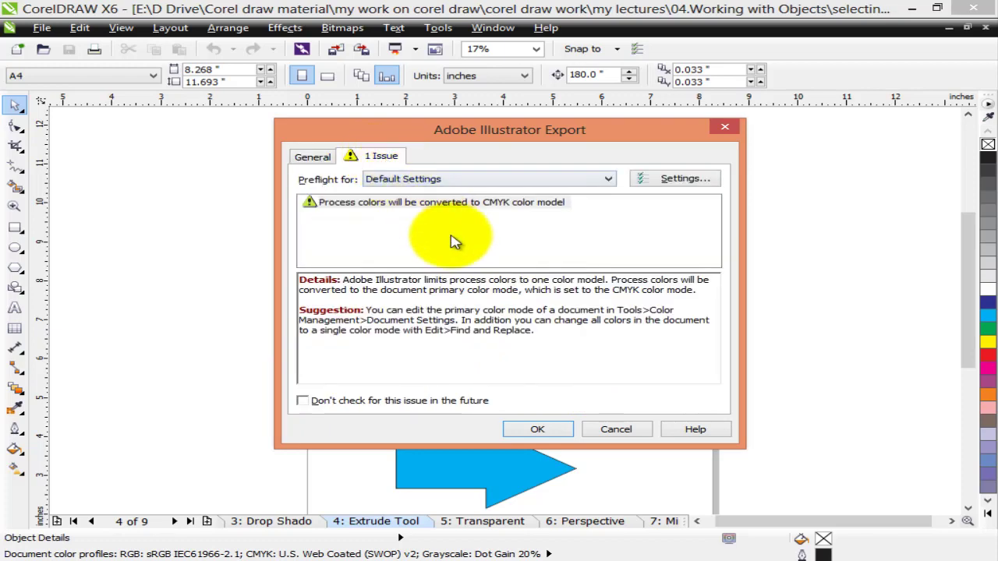
click(371, 206)
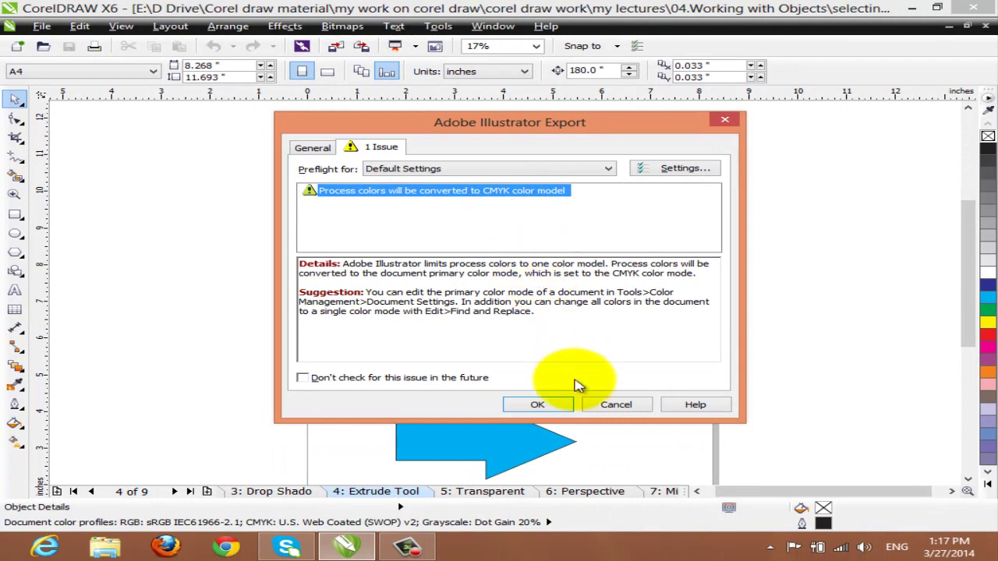
click(537, 406)
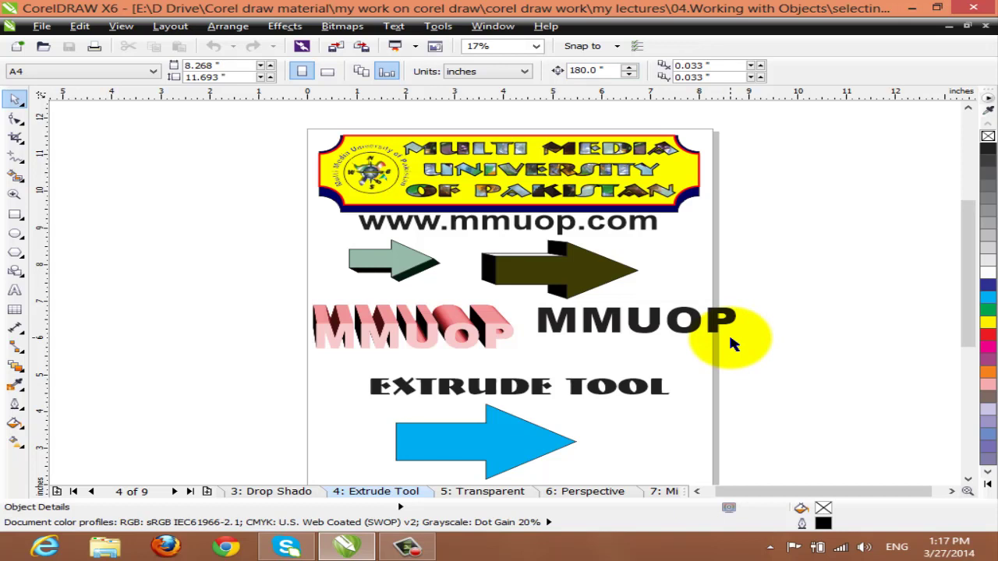
click(41, 25)
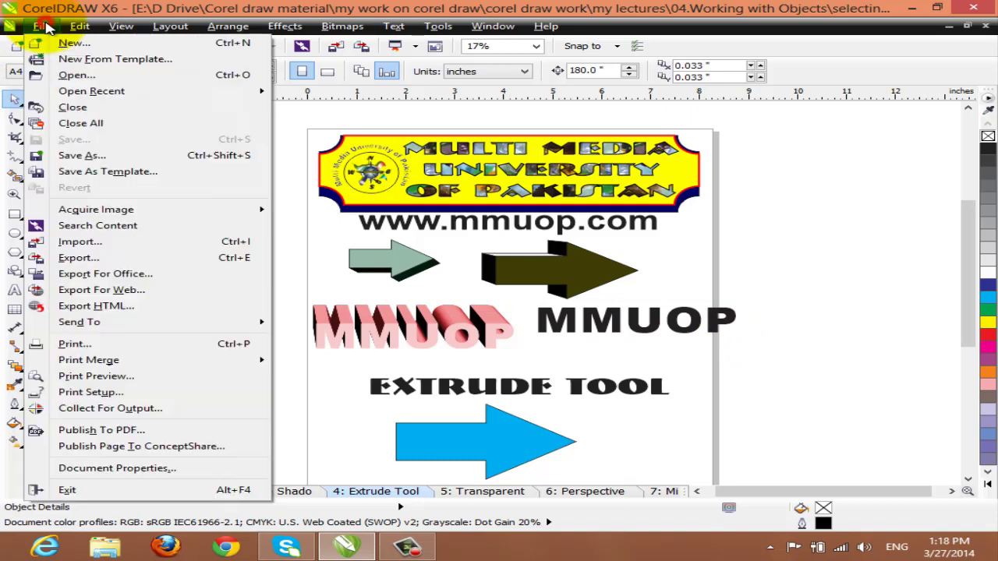
click(81, 156)
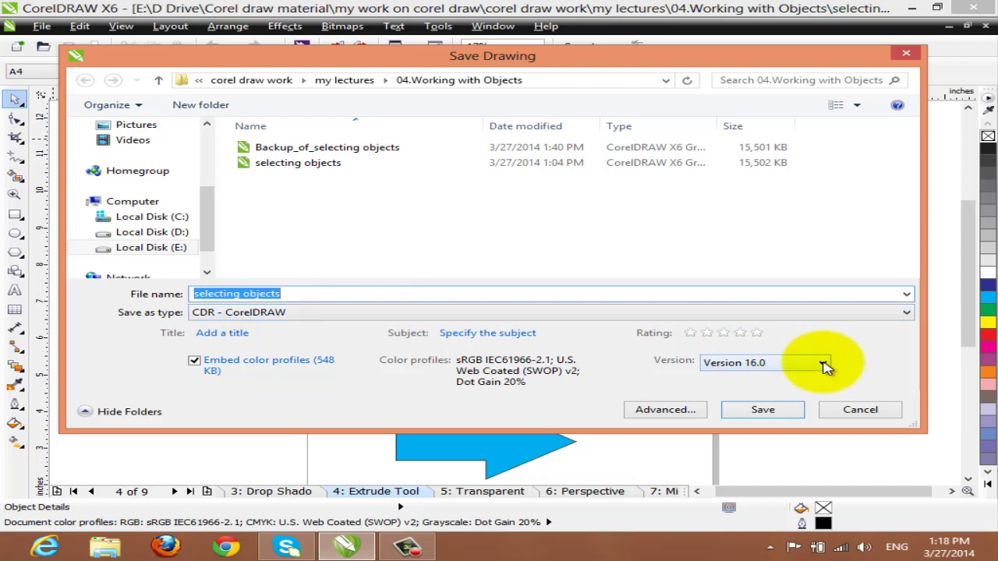
click(824, 366)
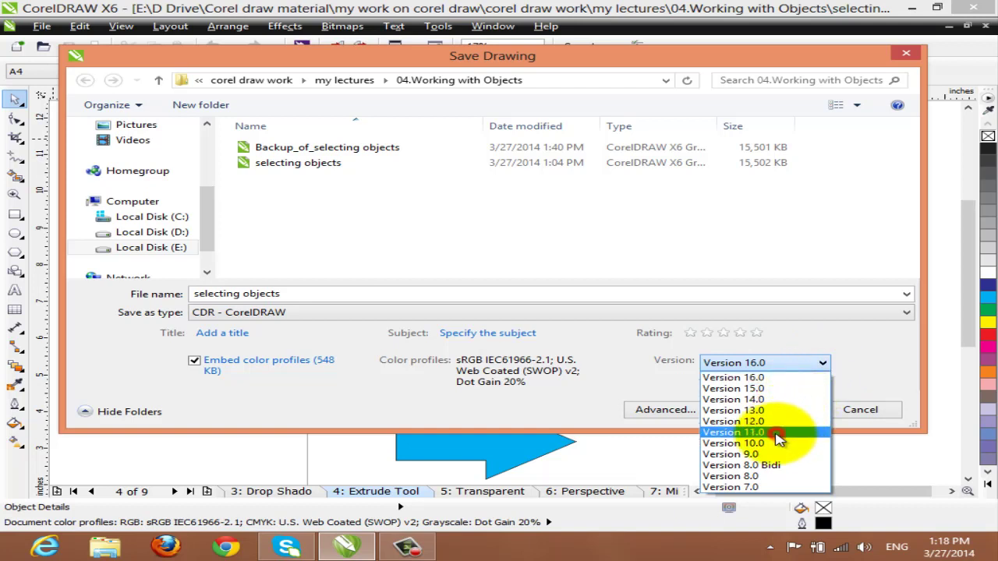
click(778, 434)
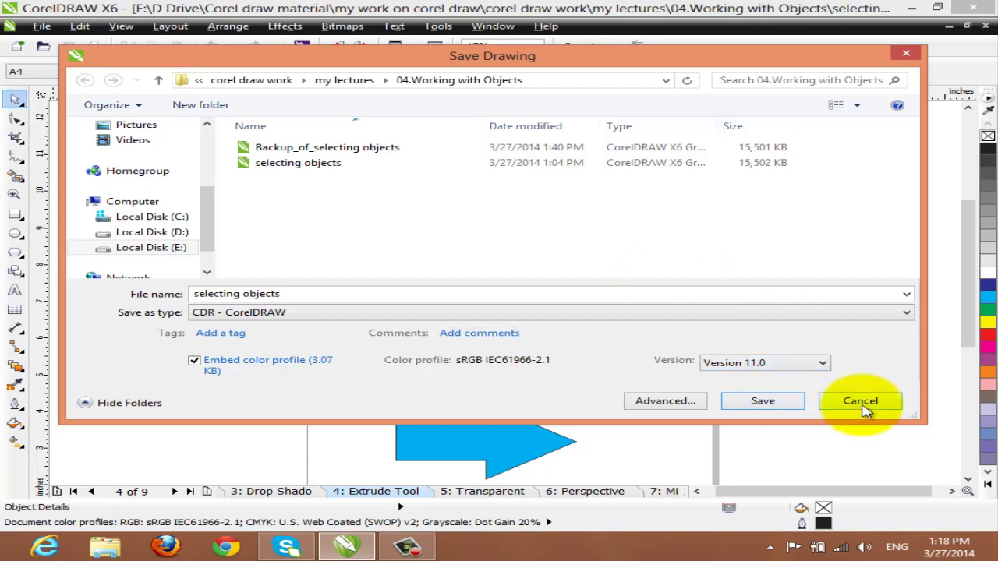
click(862, 401)
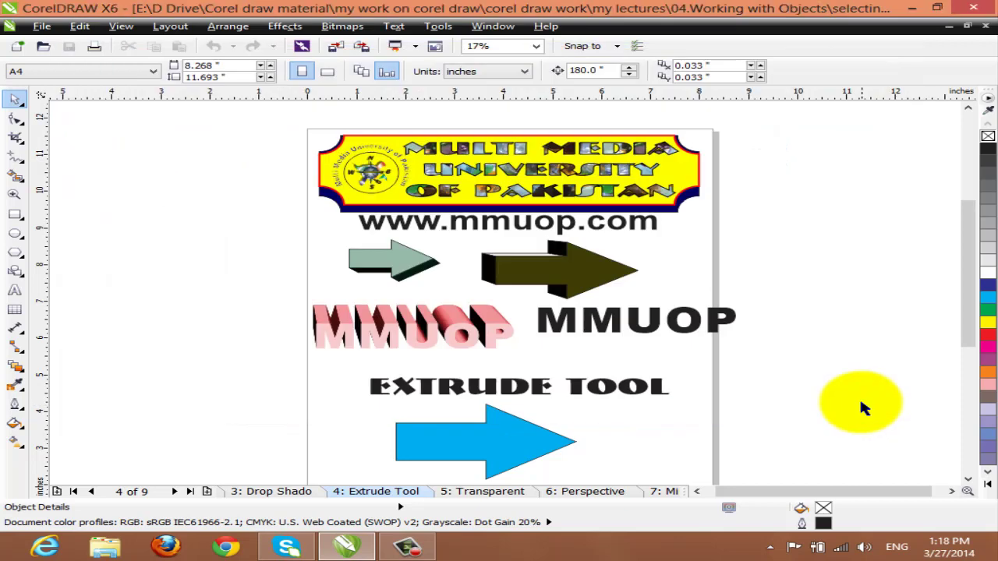
Start exporting the drawing to the Documents library as a JPG - JPEG Bitmaps file named selecting objects.
click(42, 28)
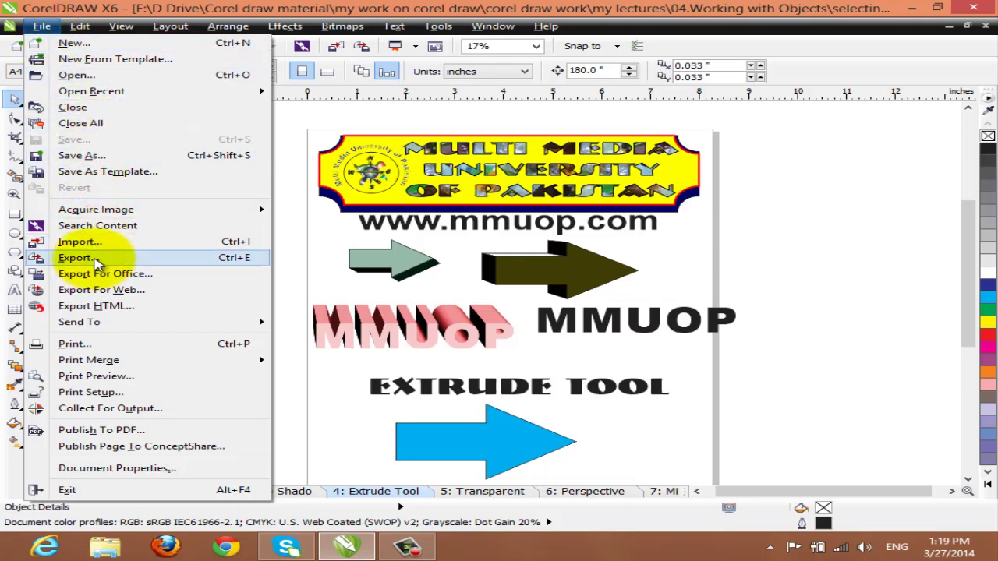
click(95, 260)
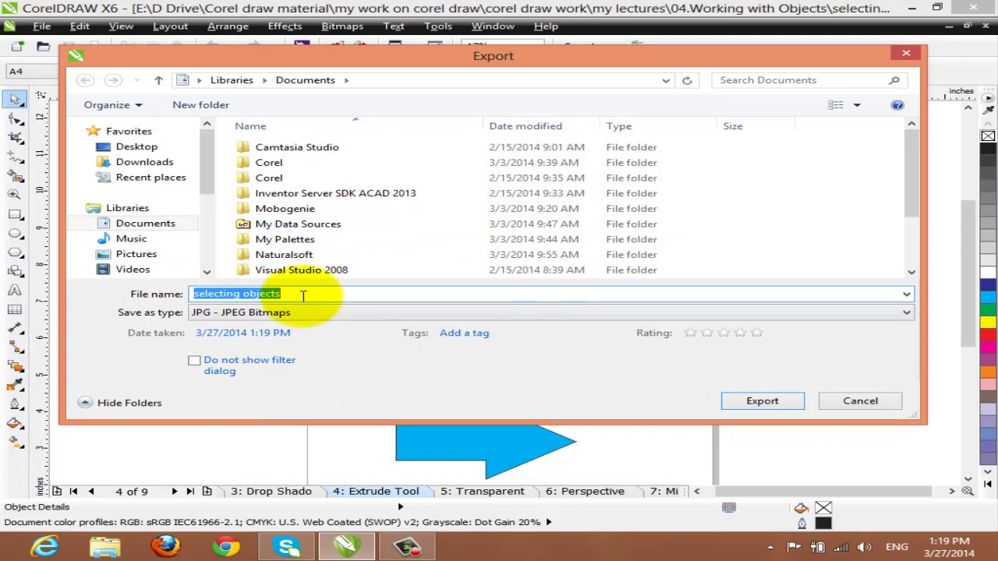
click(326, 315)
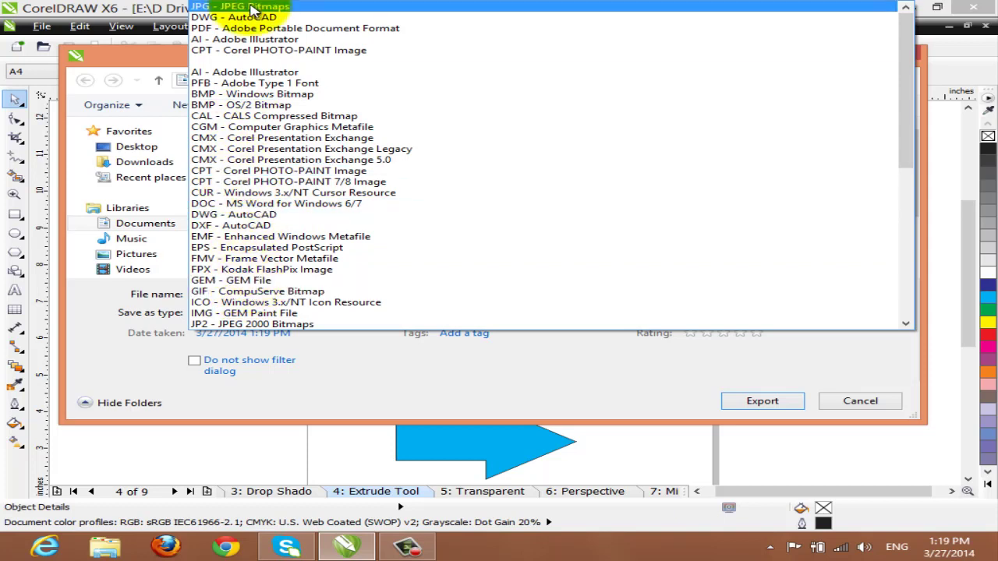
click(253, 7)
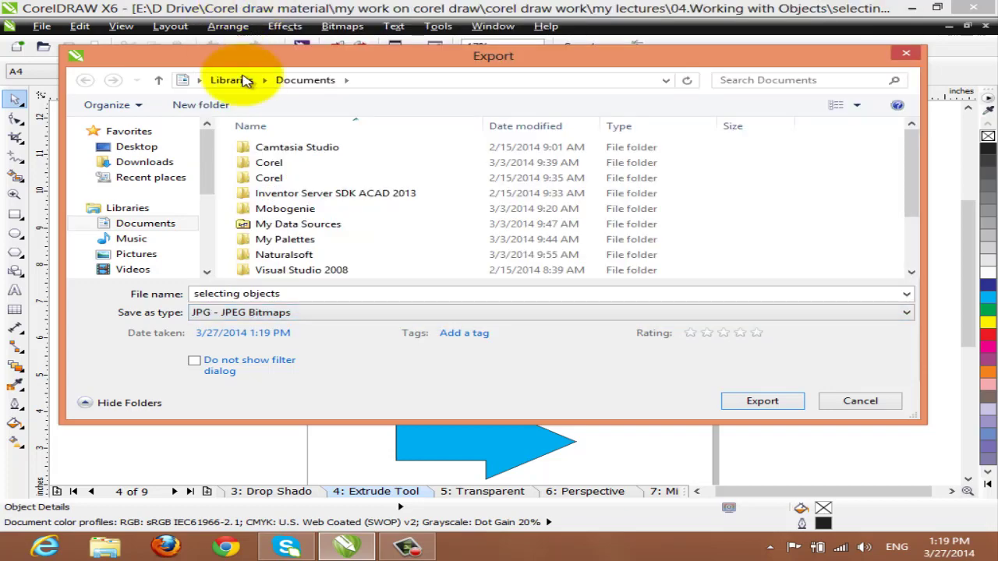
click(759, 401)
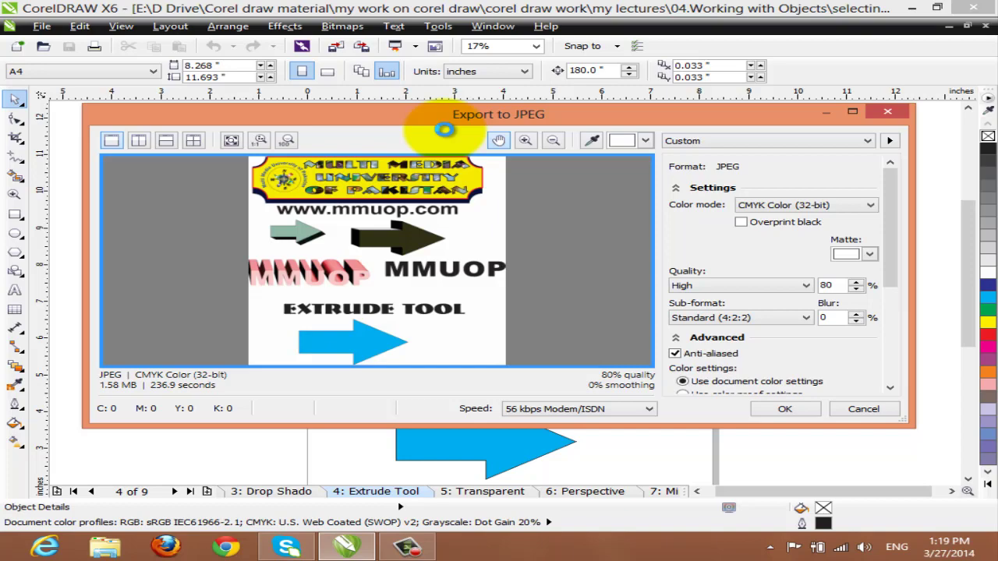
Set the JPEG export's color mode to RGB Color (24-bit) and enlarge the export dialog to show more settings.
click(738, 143)
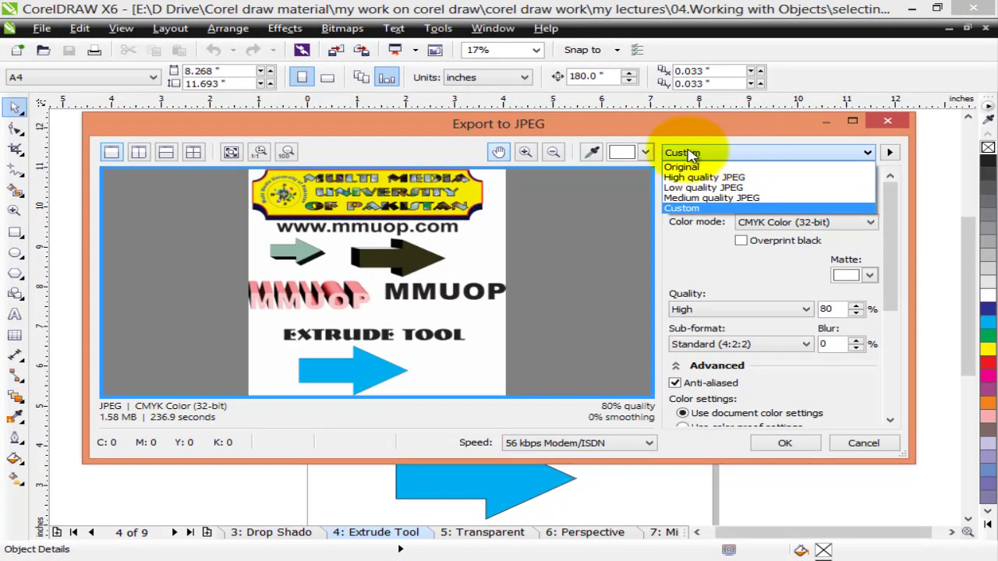
click(746, 180)
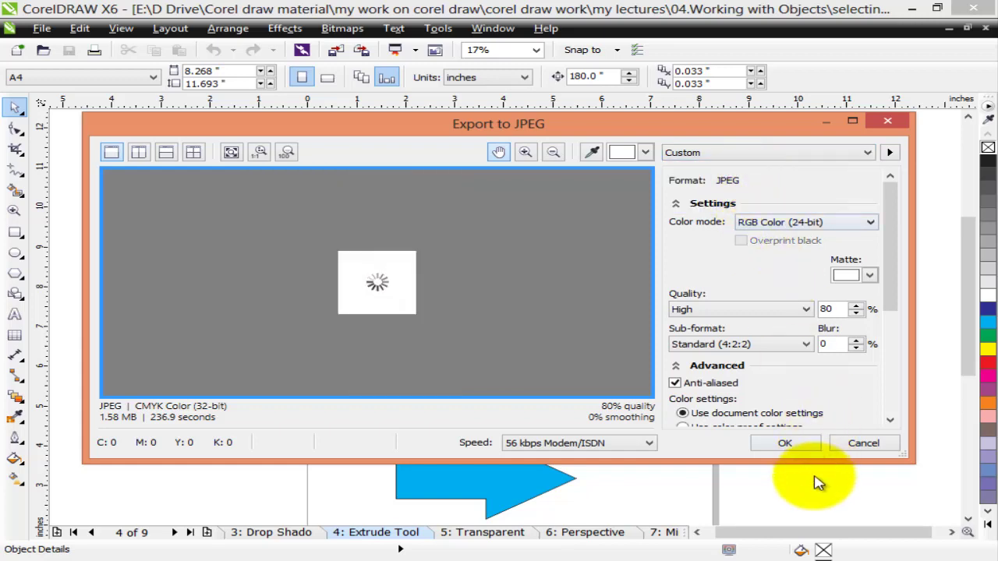
drag(790, 463, 800, 527)
drag(737, 123, 761, 48)
drag(770, 467, 774, 516)
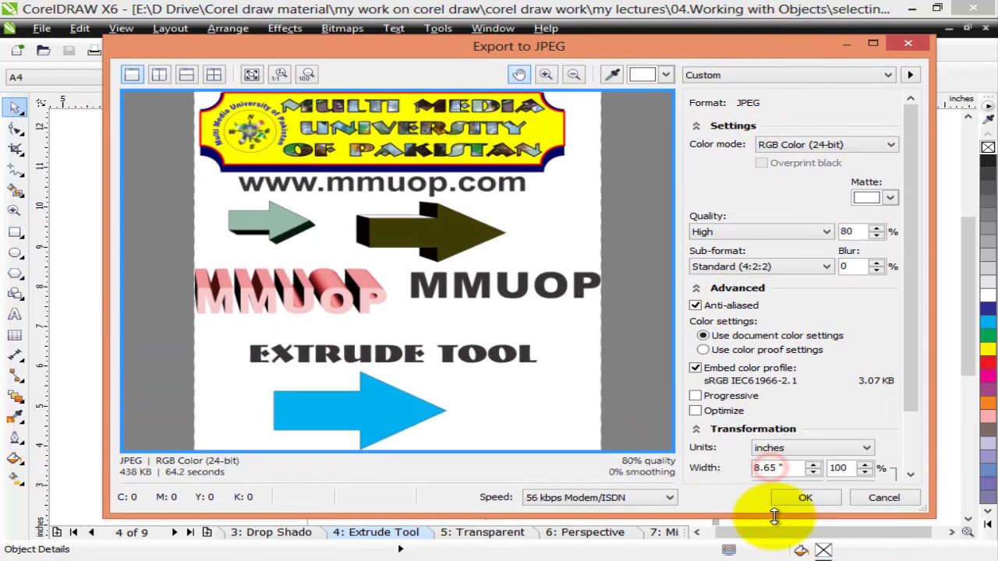
Change the JPEG export's color mode to Grayscale (8-bit).
click(878, 146)
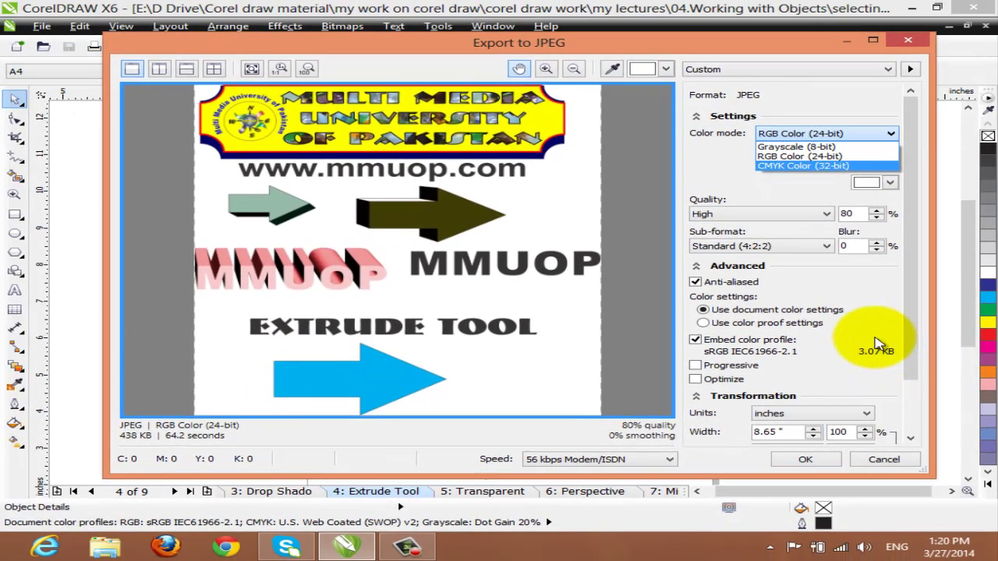
click(823, 146)
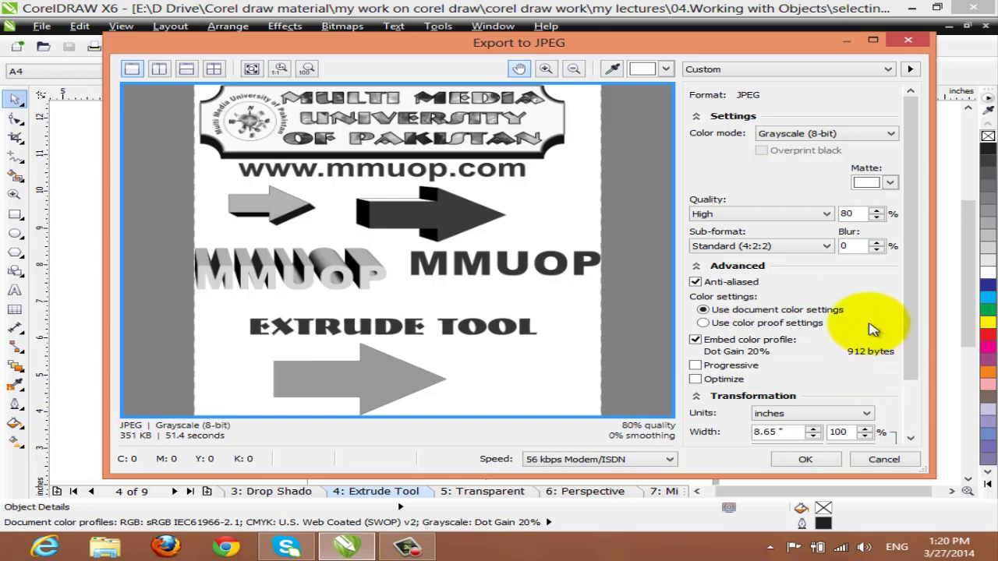
Set the JPEG export's color mode to CMYK Color (32-bit) and show two previews side by side.
click(814, 134)
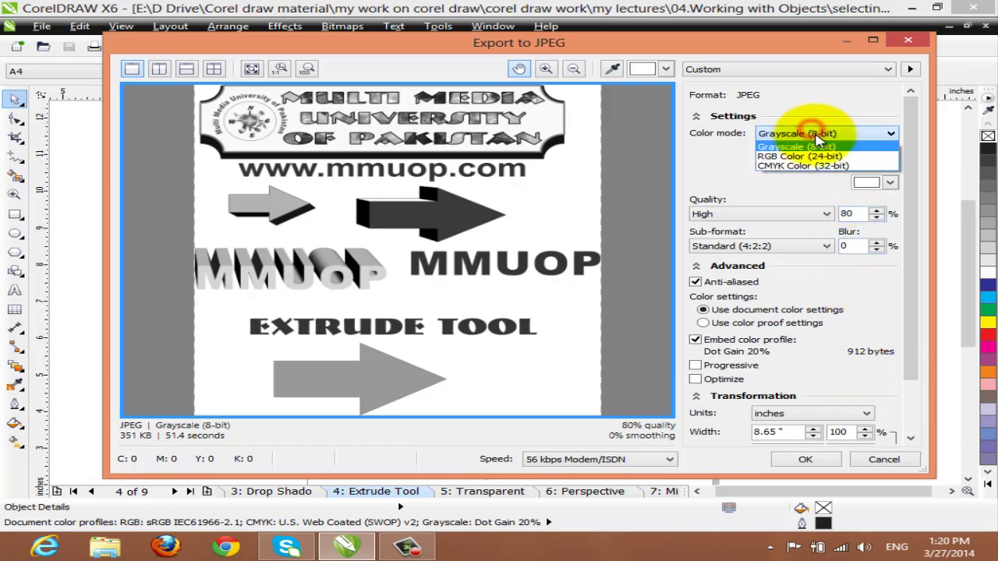
click(819, 165)
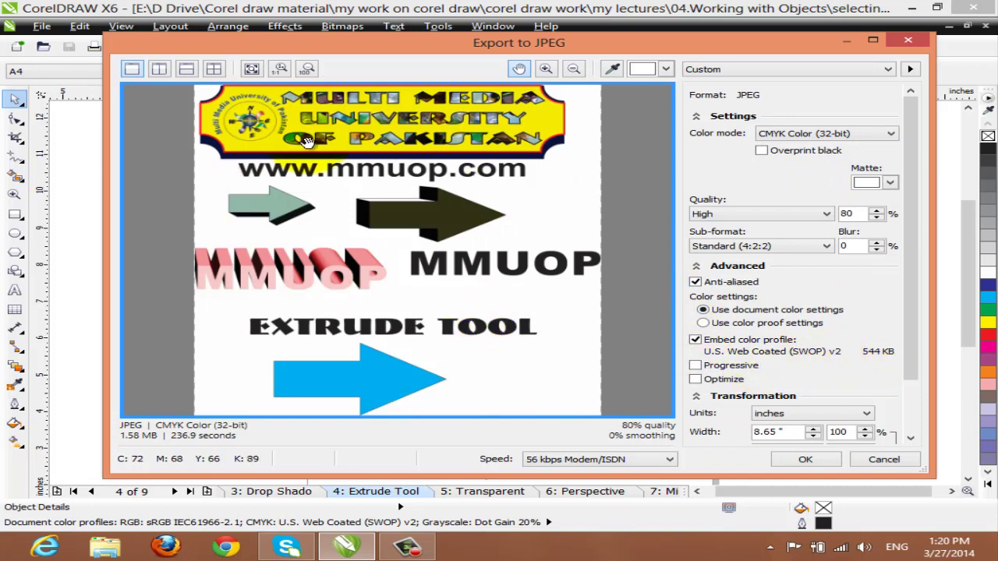
click(160, 69)
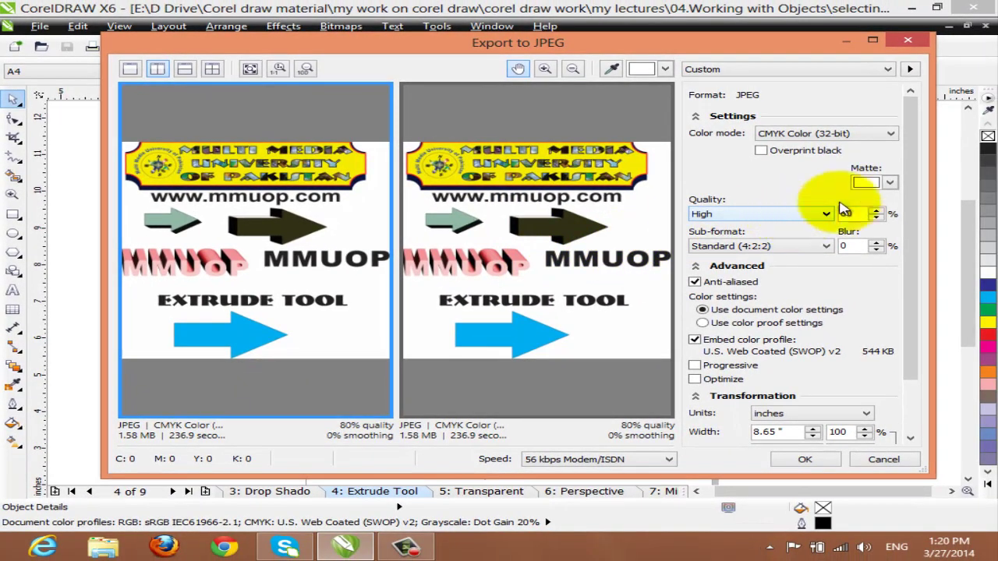
Try a yellow matte color for the JPEG export and restore the white matte.
click(890, 183)
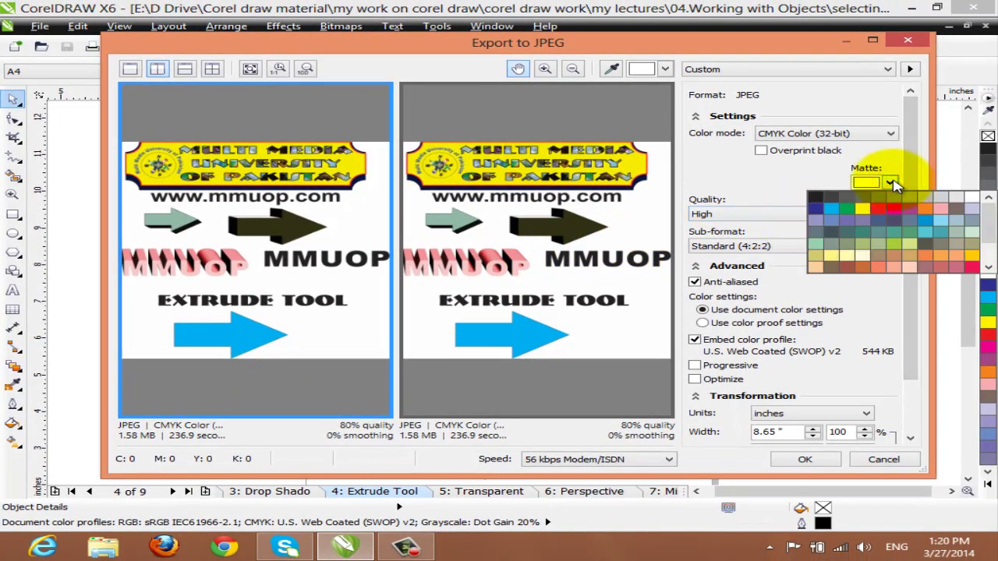
click(868, 211)
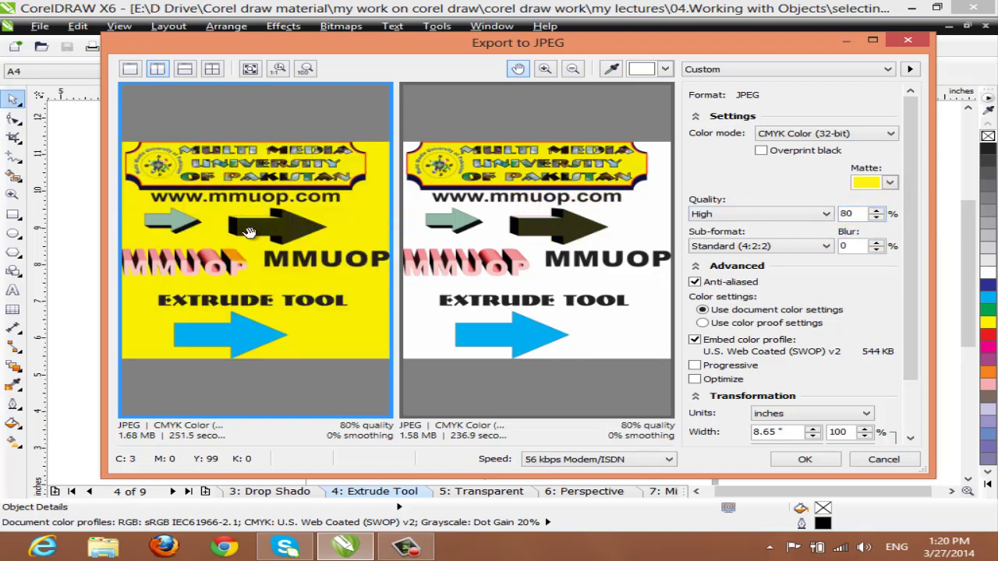
click(889, 182)
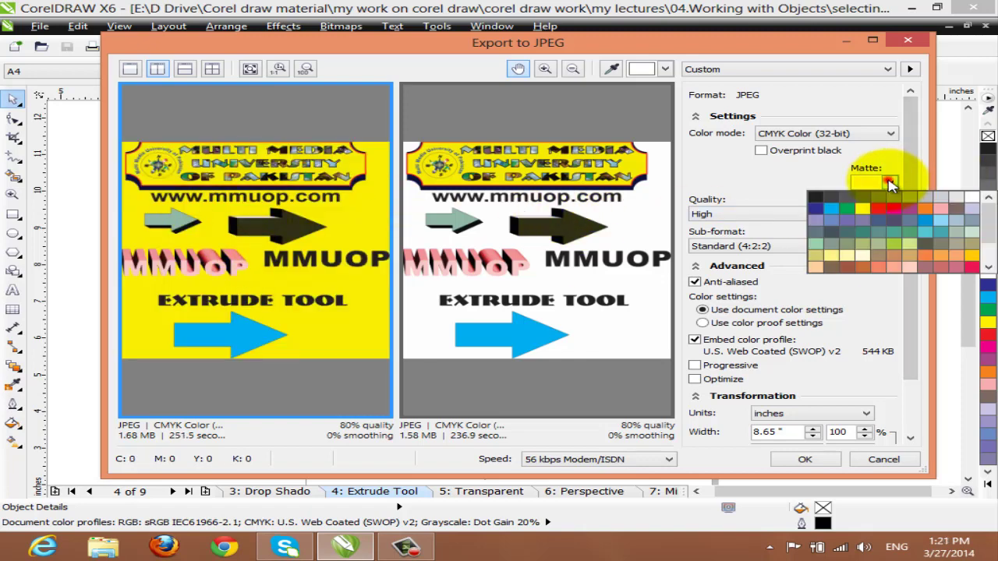
click(972, 197)
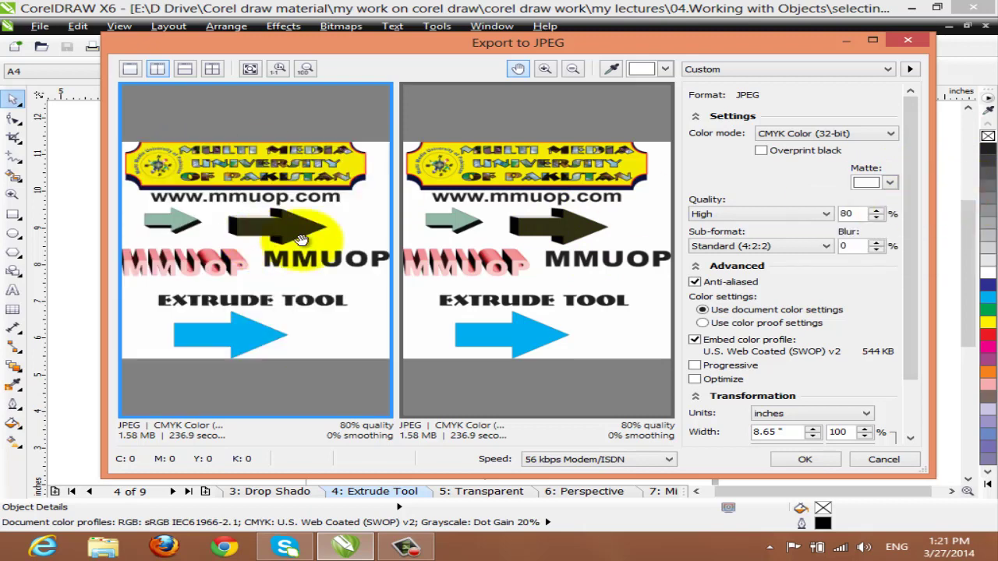
Try Low quality for the JPEG export and settle on Highest quality.
click(826, 215)
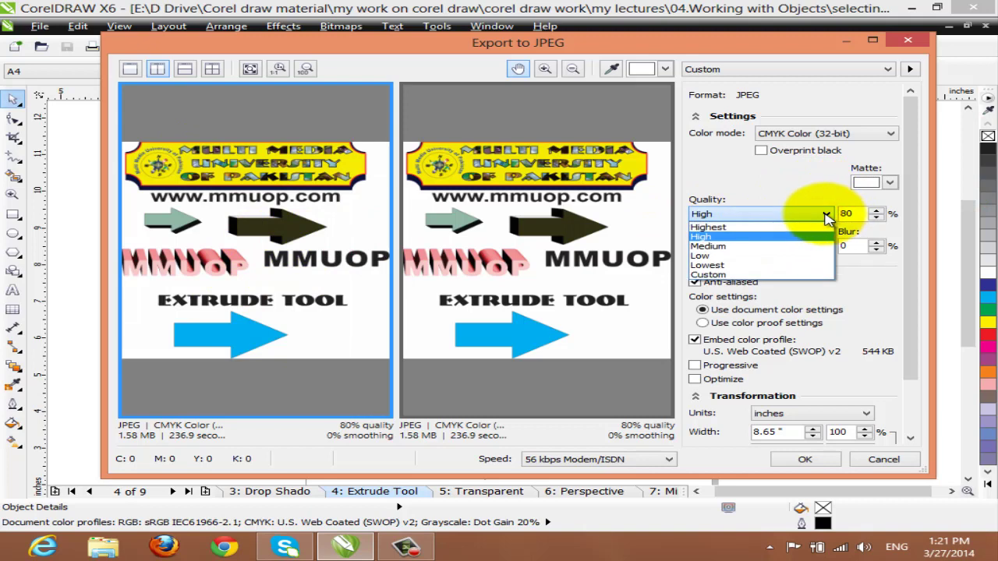
click(758, 255)
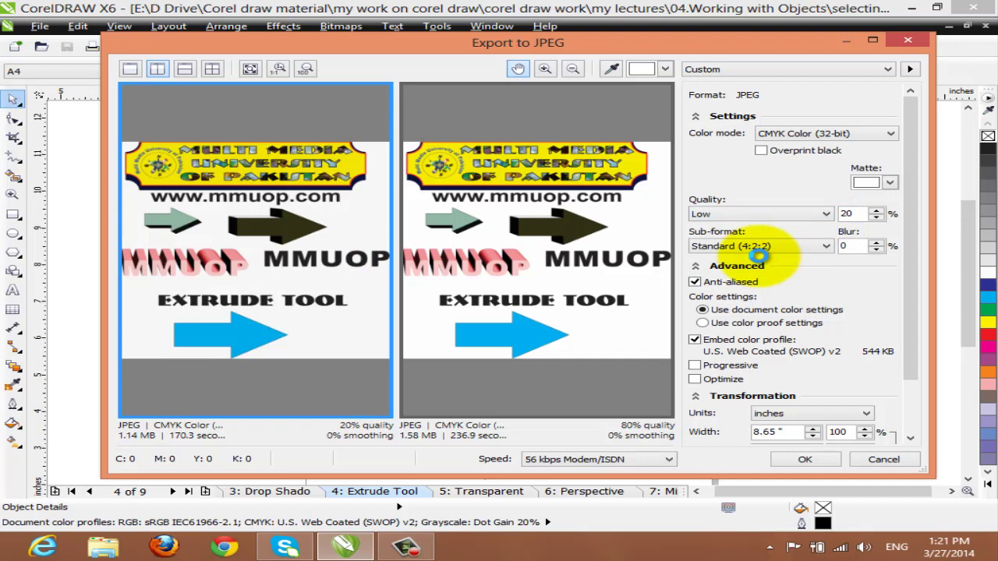
click(780, 212)
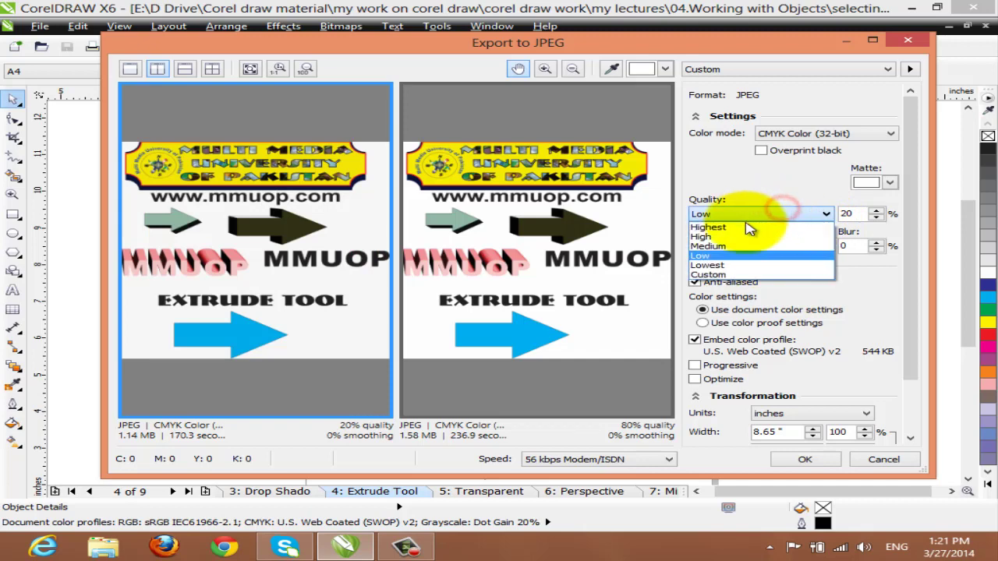
click(745, 227)
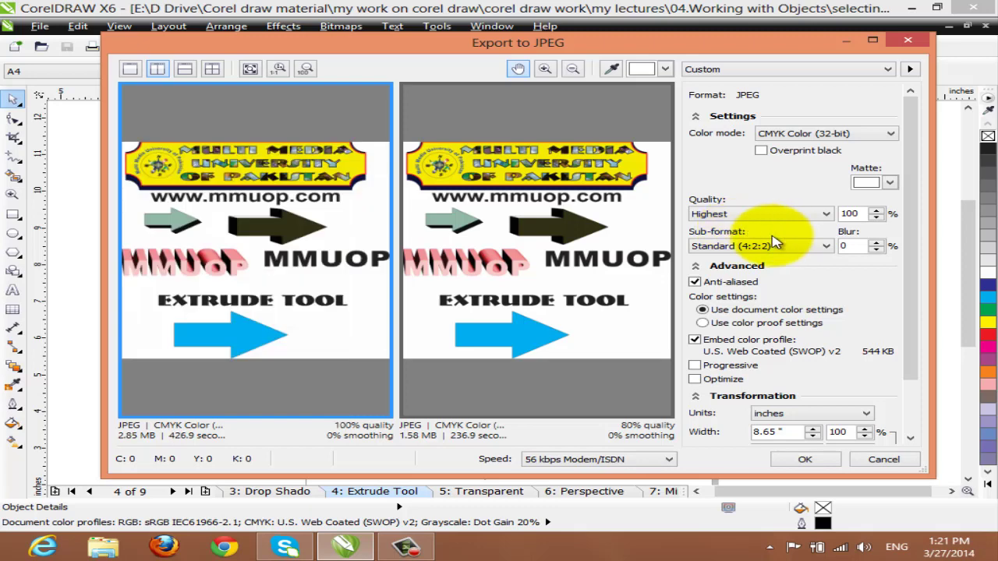
Keep the Standard (4:2:2) sub-format and the 300 resolution, and confirm the JPEG export.
click(756, 246)
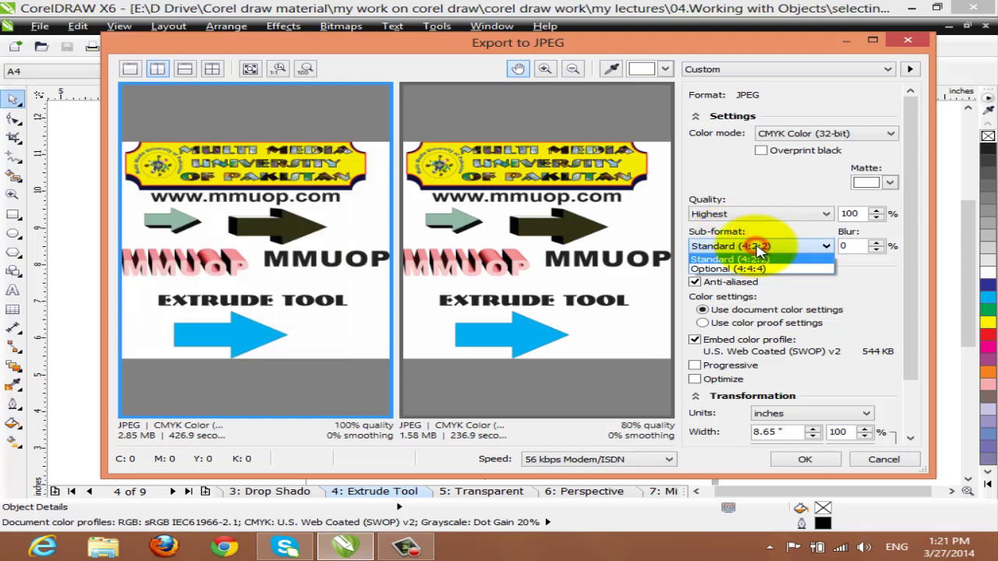
click(757, 245)
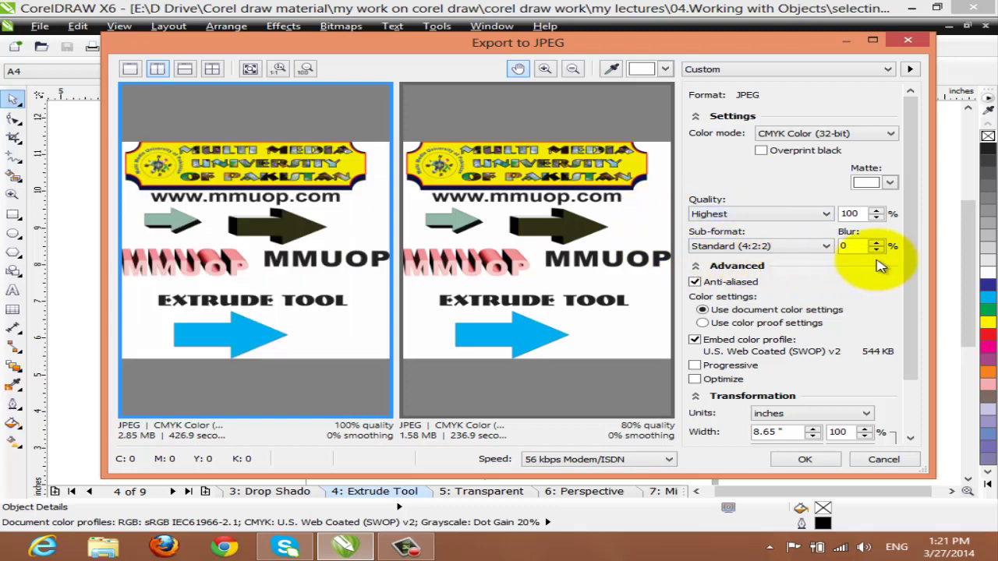
scroll(905, 226, down, 2)
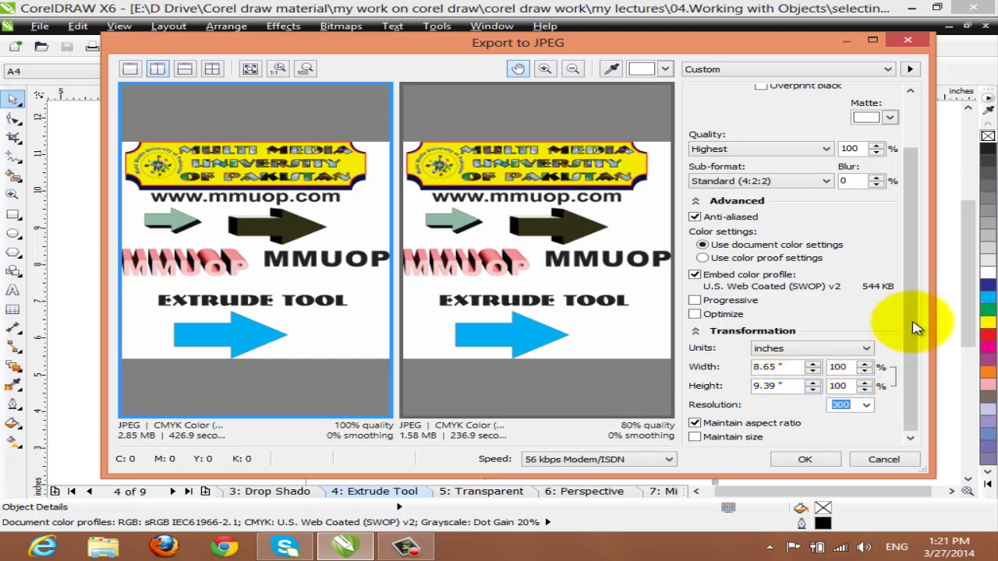
click(804, 461)
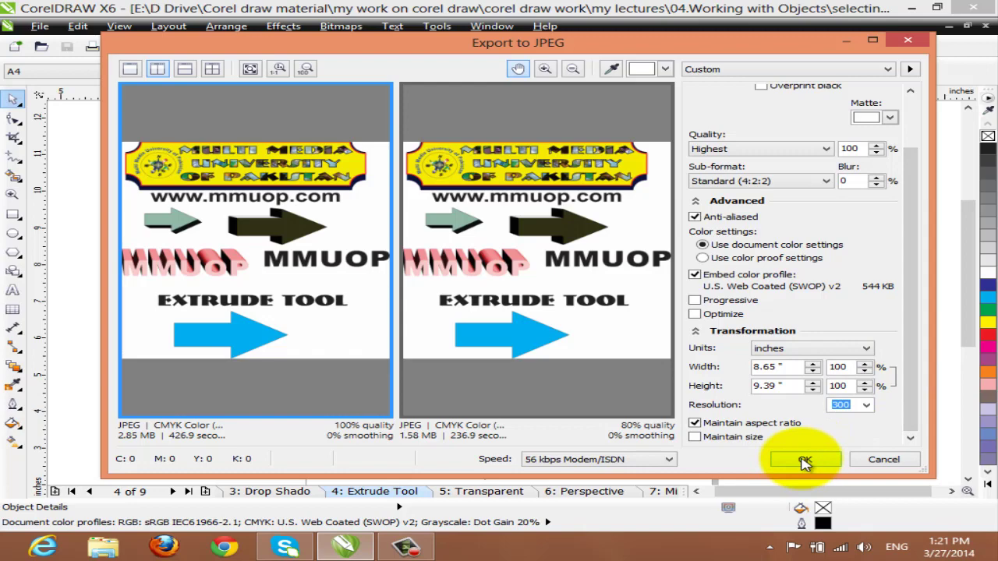
click(804, 461)
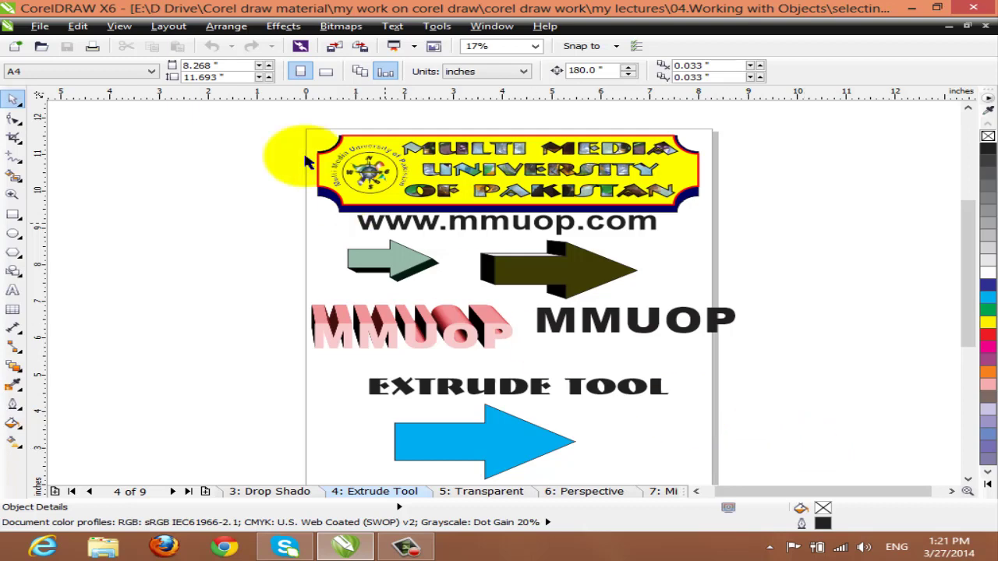
Bring up the file commands for the drawing.
click(38, 27)
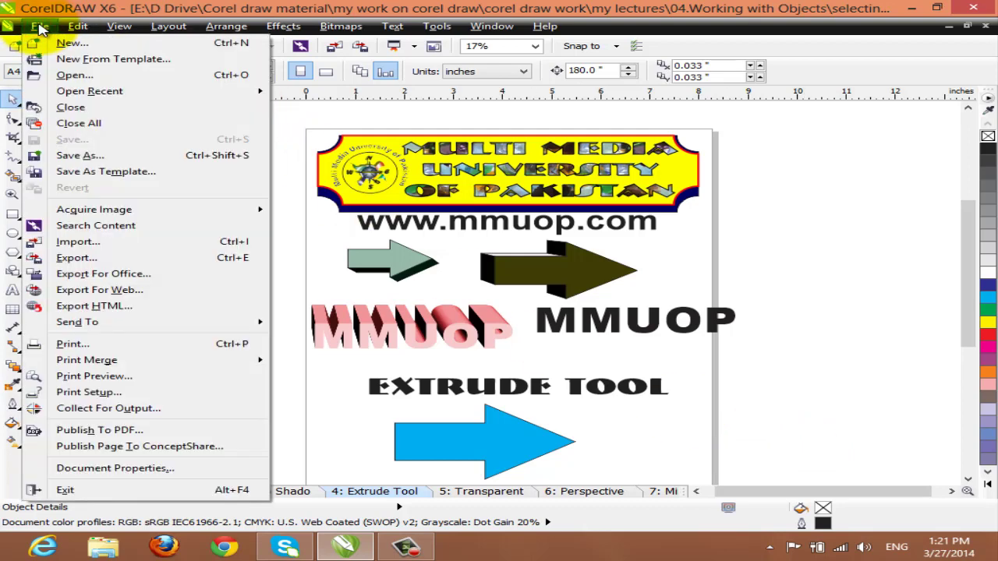